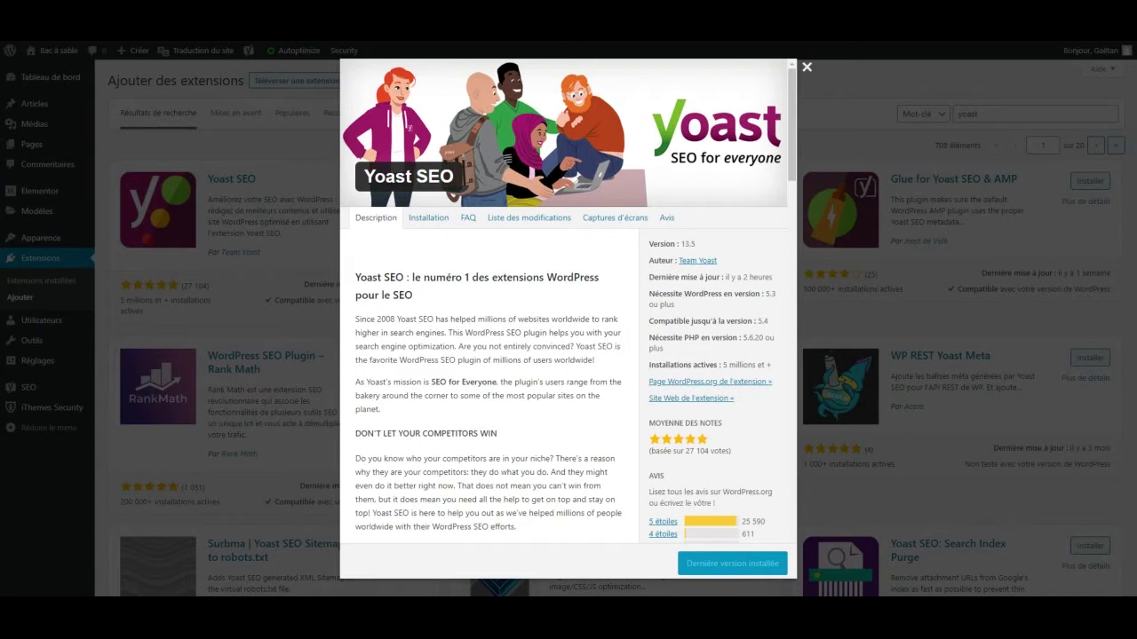
- Close the Yoast SEO plugin details and review the dashboard of the Yoast SEO general settings
click(808, 68)
mouse_move(34, 389)
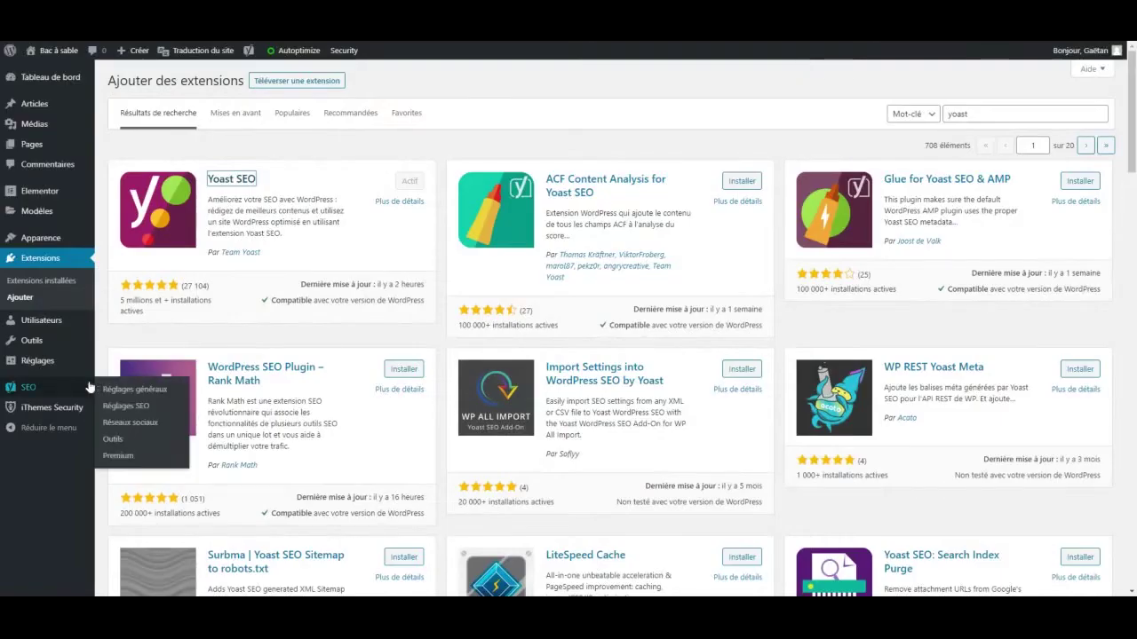
click(34, 389)
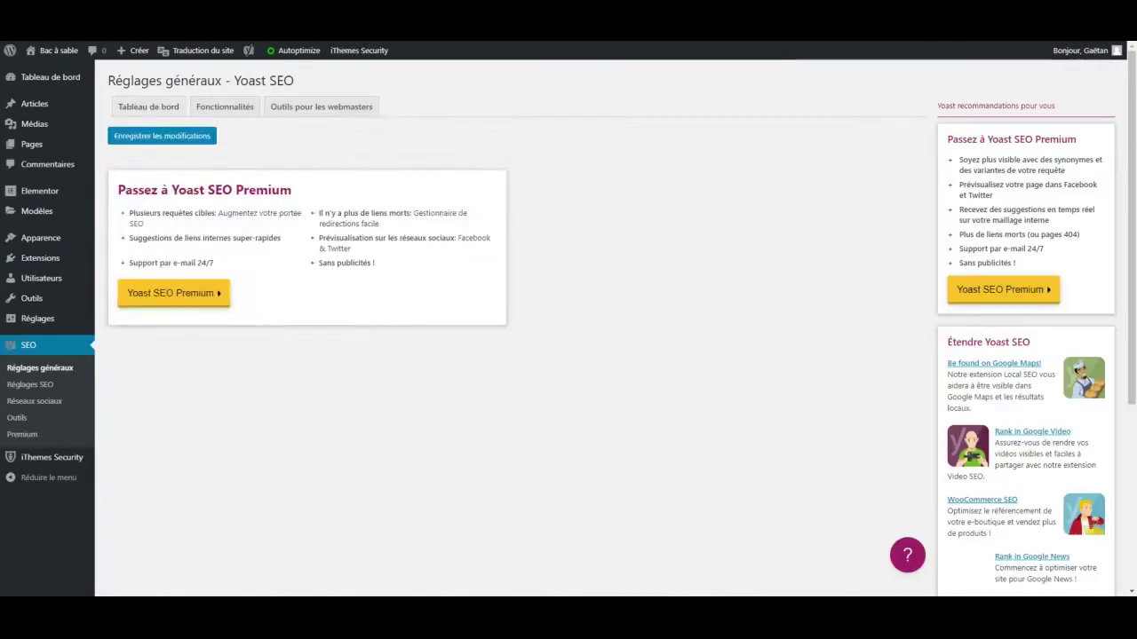
scroll(389, 371, down, 1)
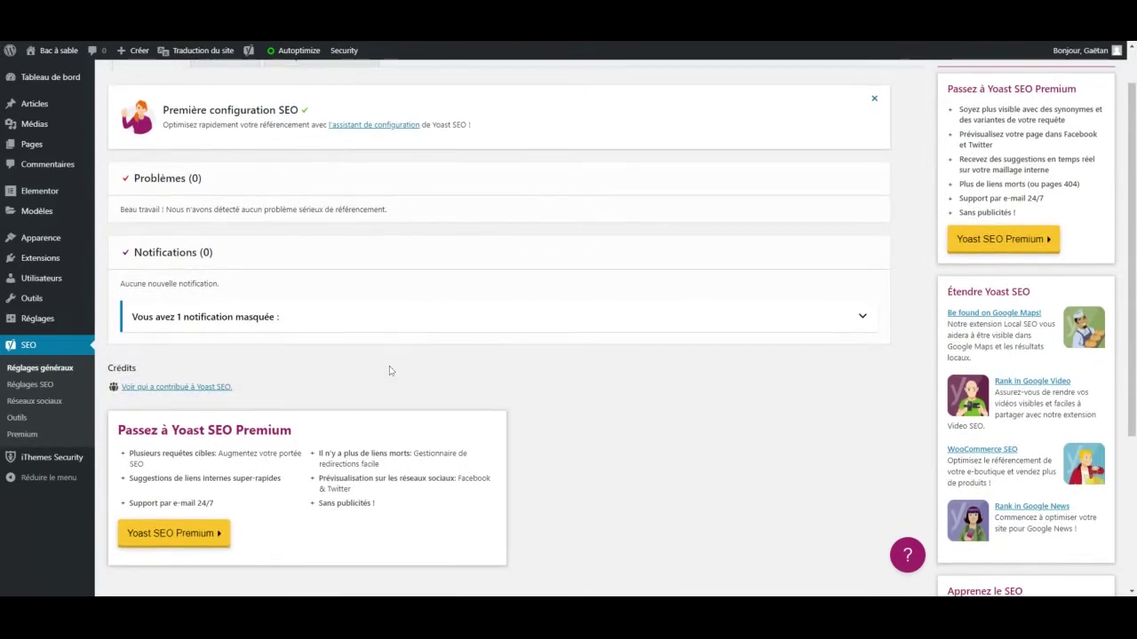
scroll(389, 372, up, 1)
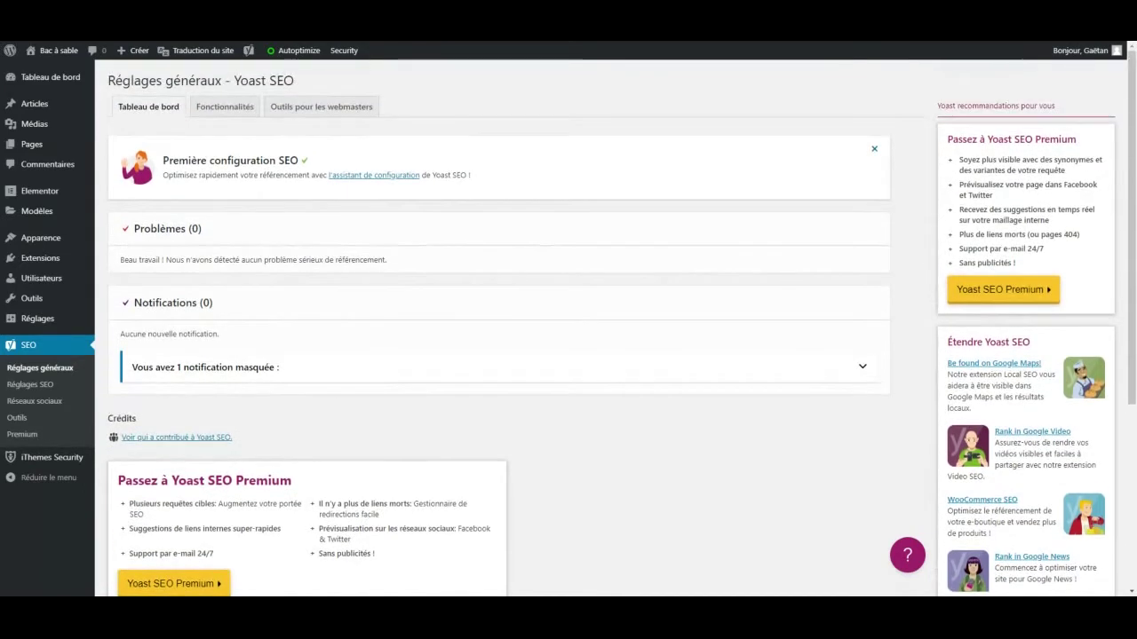
click(388, 184)
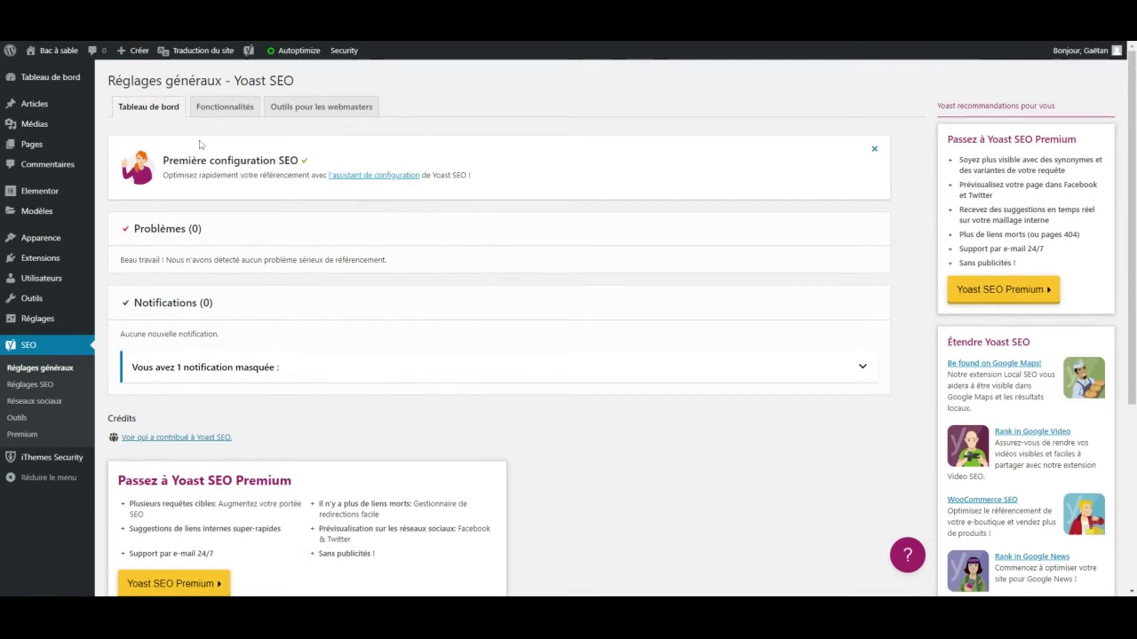
- Open the article "Mon nouvel article SEO" for editing and go to its Yoast SEO section
click(42, 104)
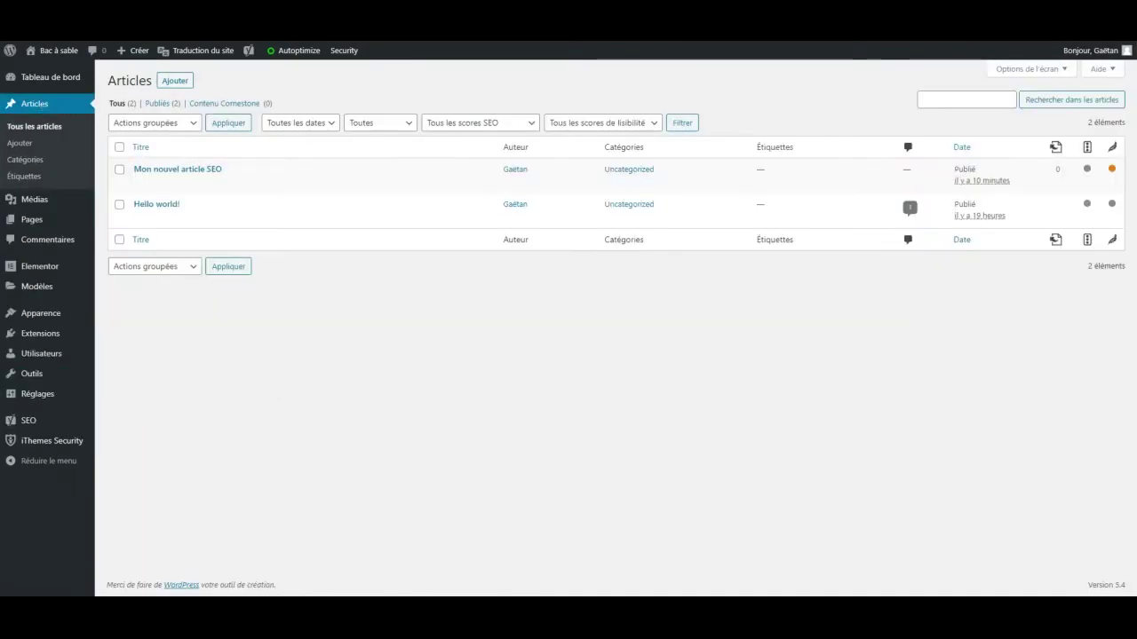
click(149, 185)
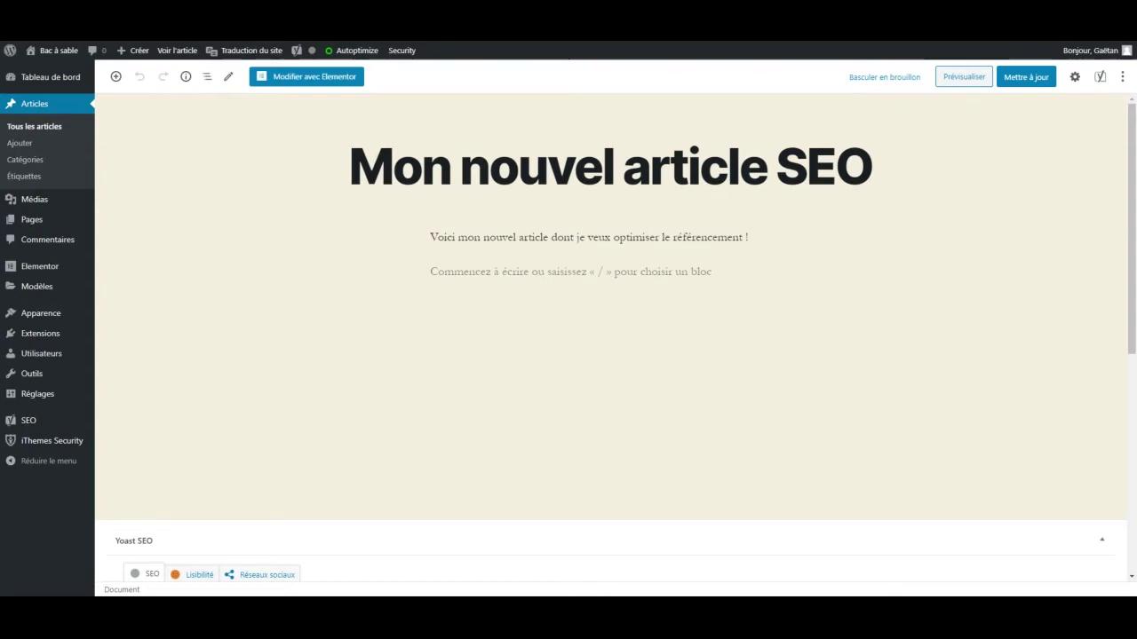
scroll(613, 319, down, 3)
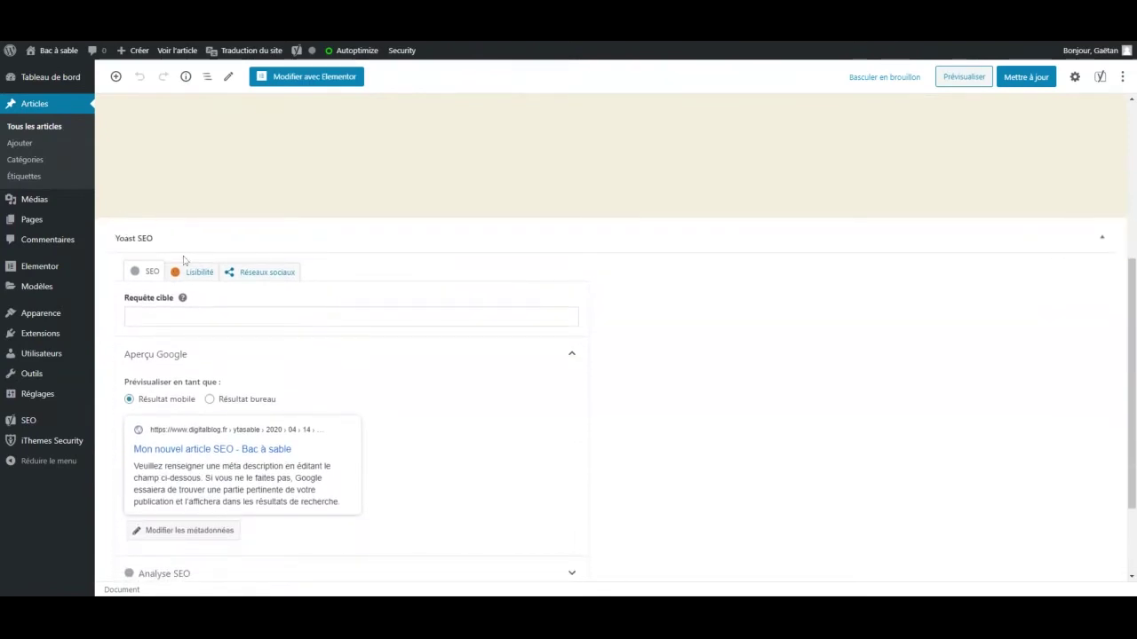
scroll(184, 259, down, 2)
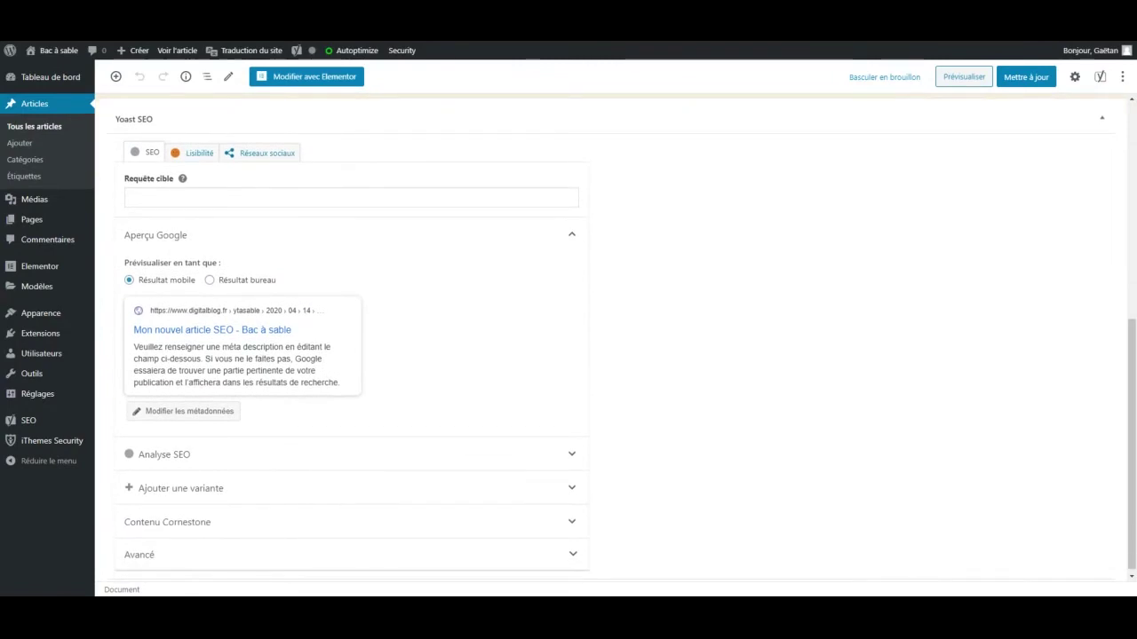
- Set the article's target query (Requête cible) to "SEO"
click(130, 197)
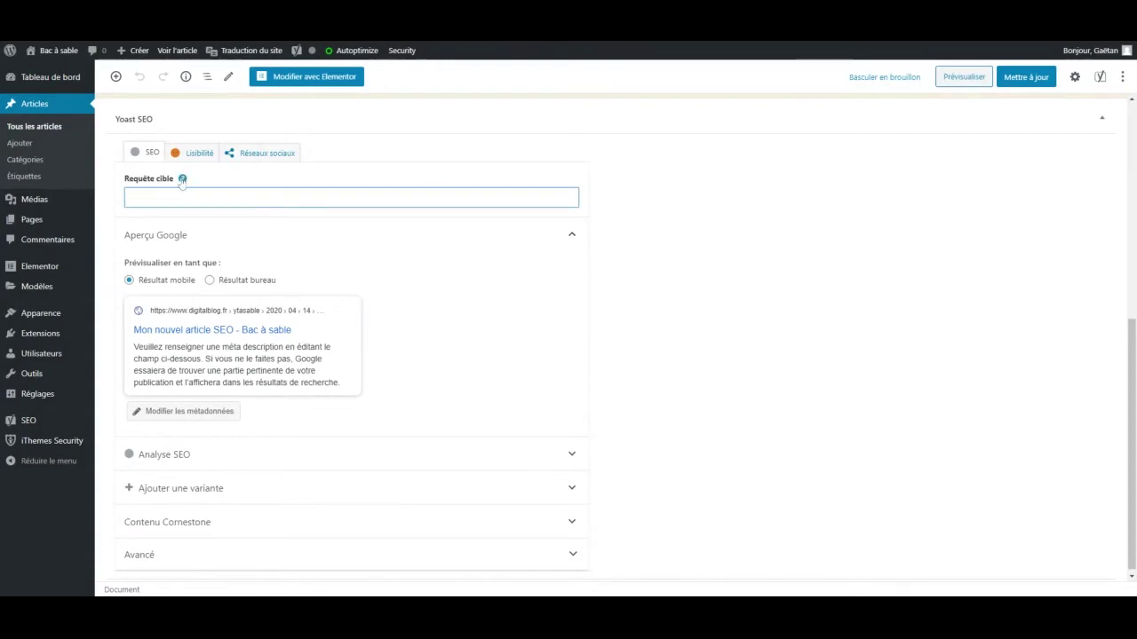
scroll(196, 192, up, 1)
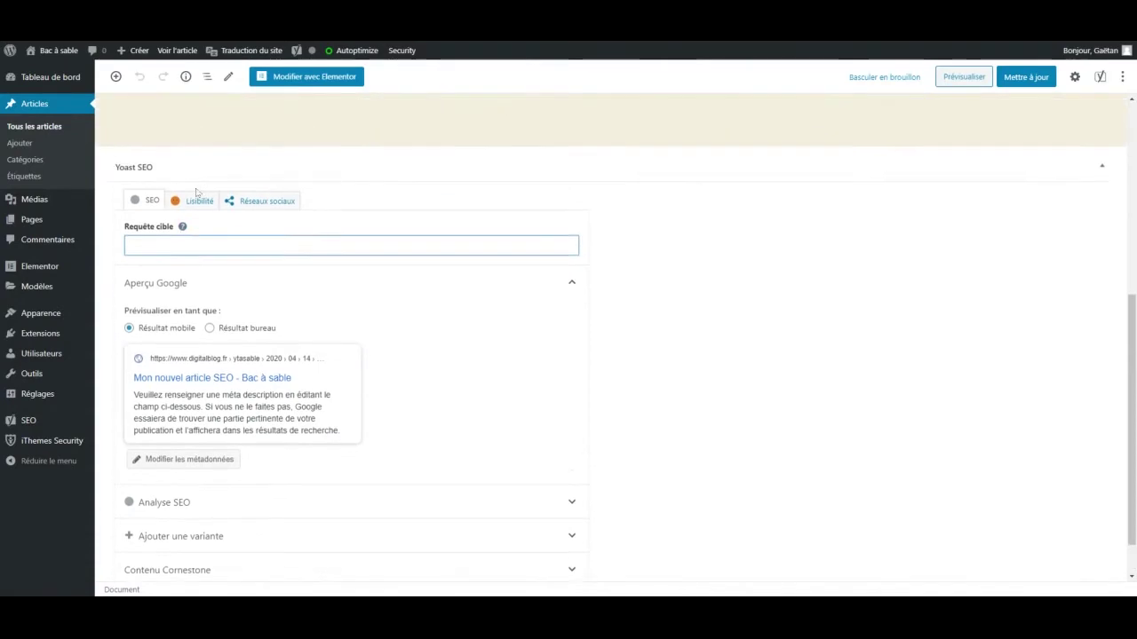
scroll(196, 192, up, 5)
scroll(304, 292, down, 4)
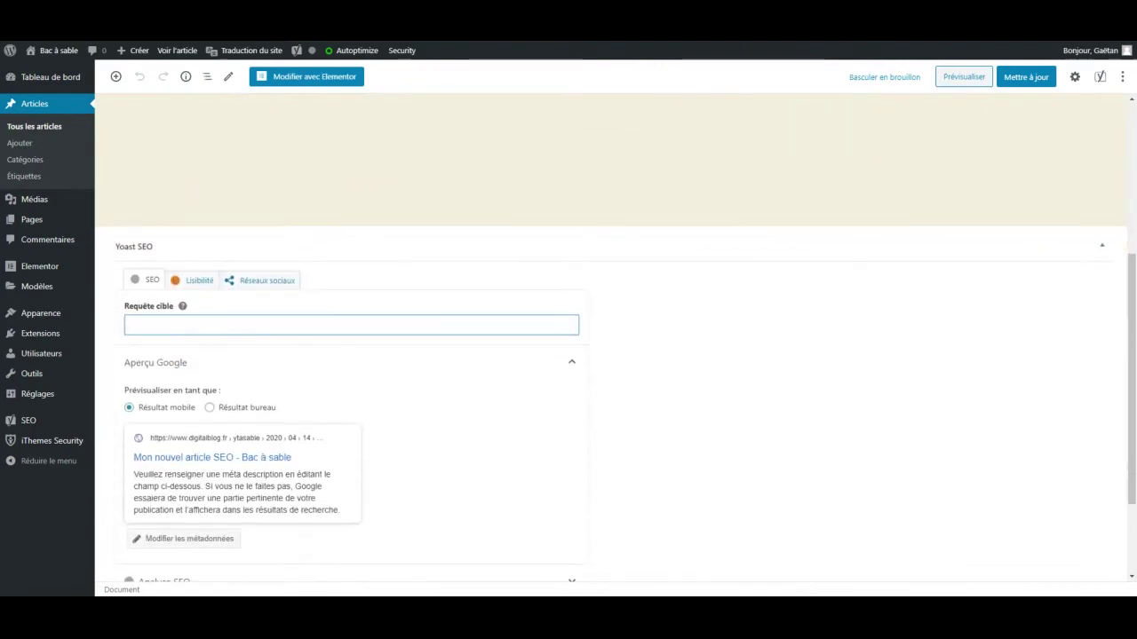
text(SEO)
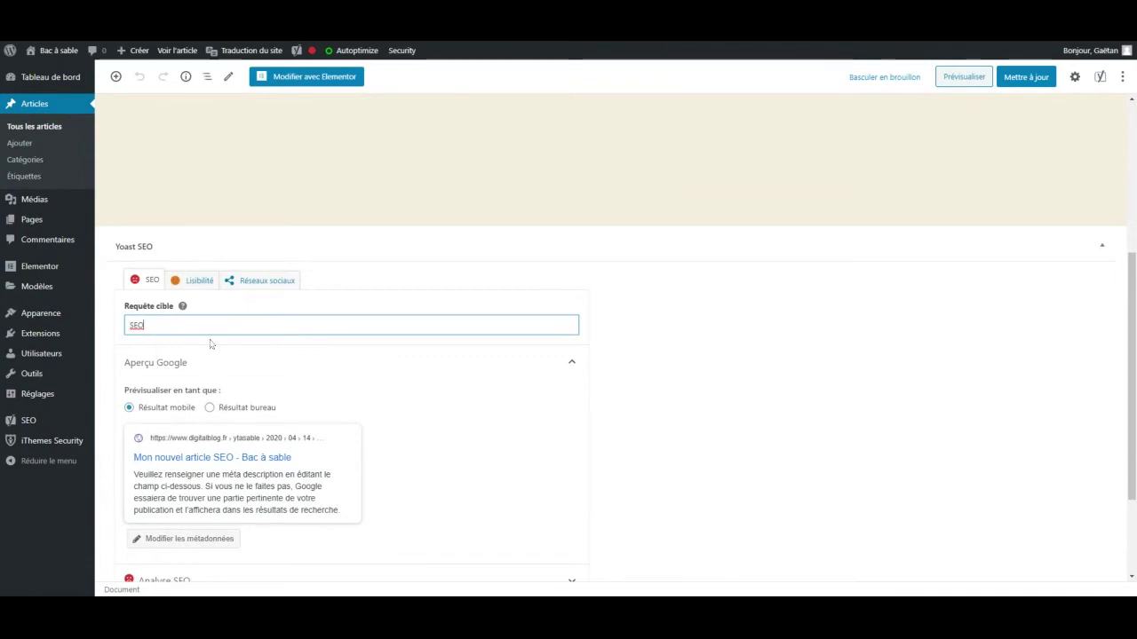
- Expand the article's SEO analysis and examine its problems, improvements and already optimised points
scroll(210, 344, down, 2)
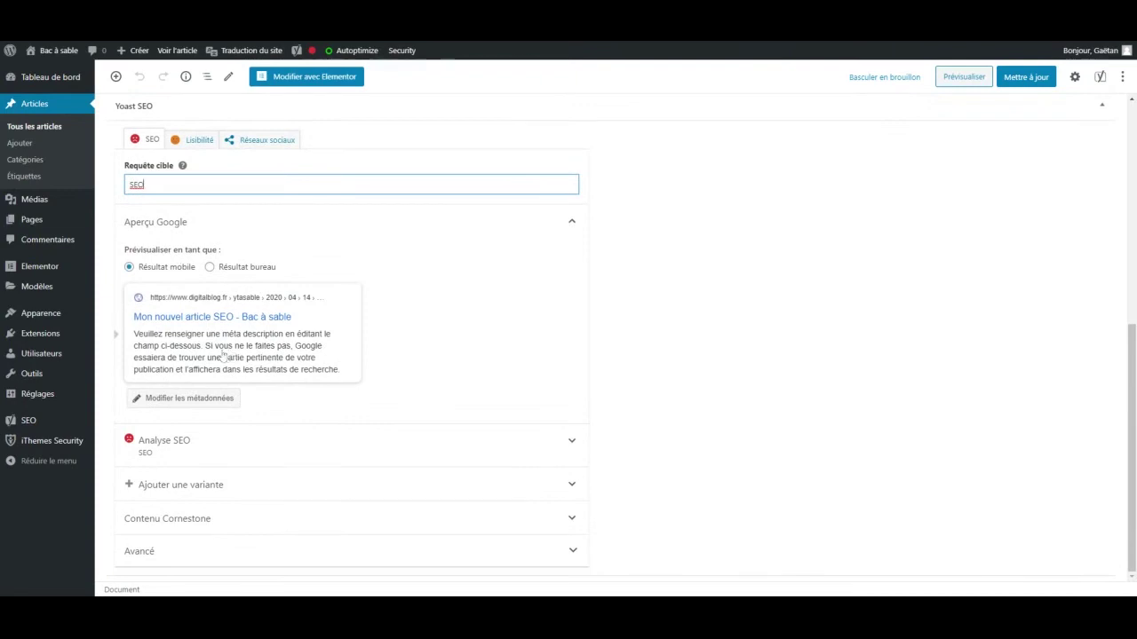
click(302, 448)
scroll(302, 448, down, 2)
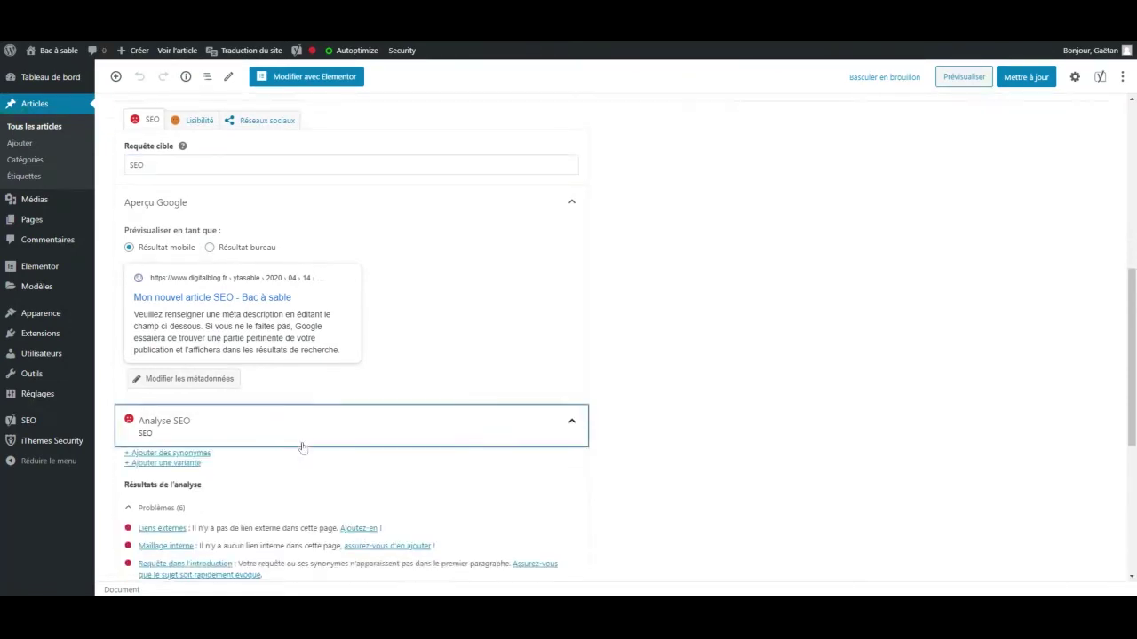
scroll(302, 448, down, 2)
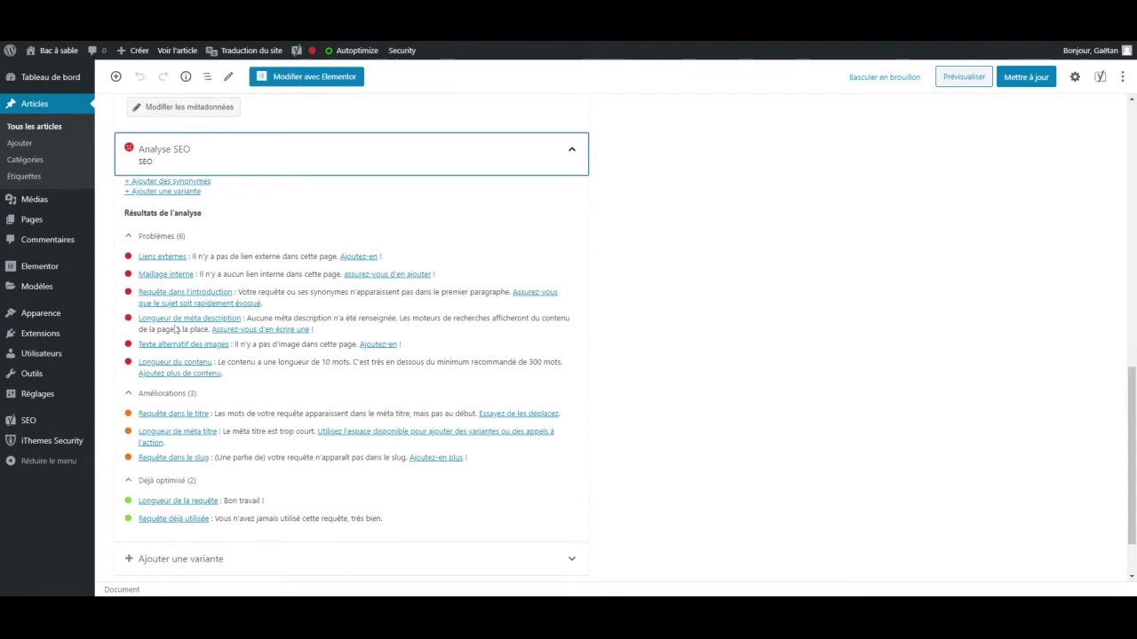
- Open the metadata editor of the Google preview and examine the meta title, slug and meta description fields
scroll(173, 326, up, 2)
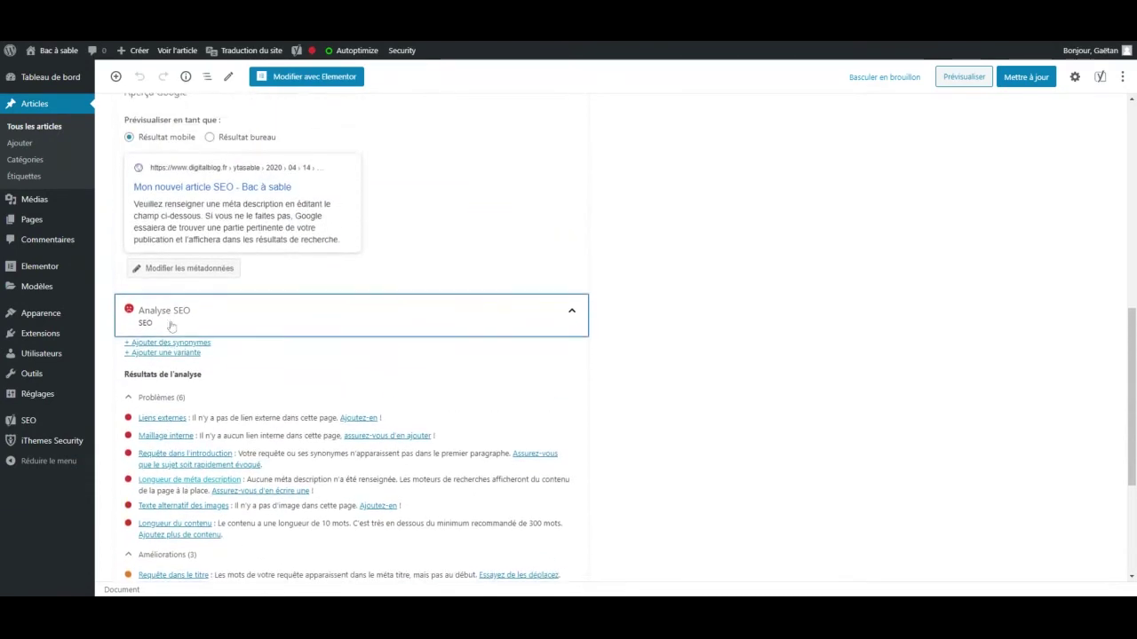
click(180, 280)
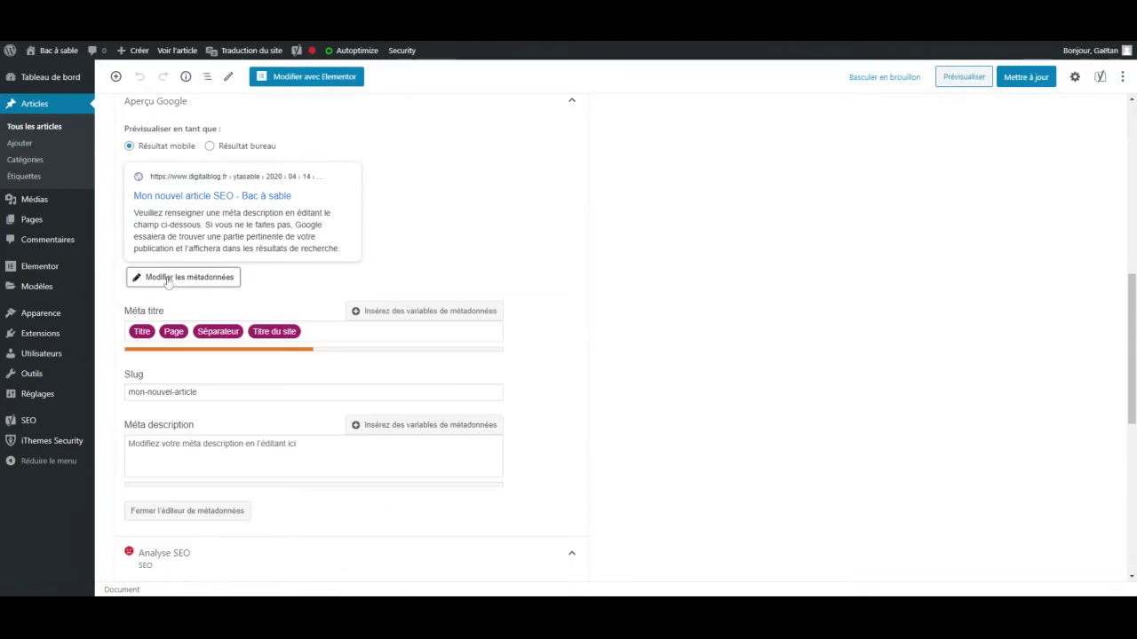
scroll(275, 290, down, 1)
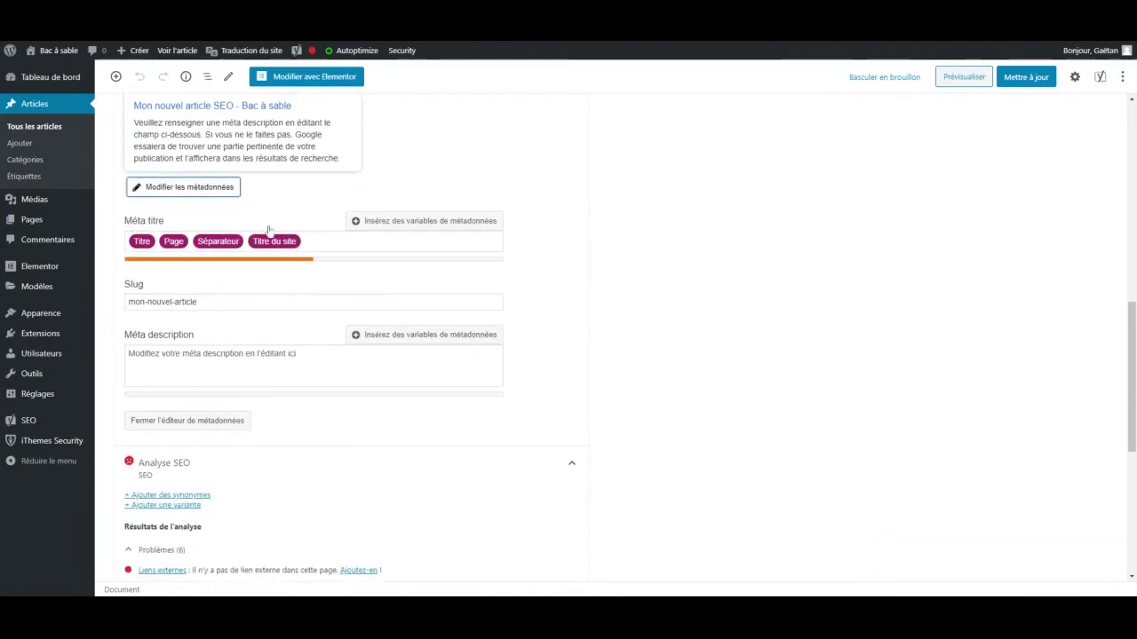
scroll(302, 211, up, 1)
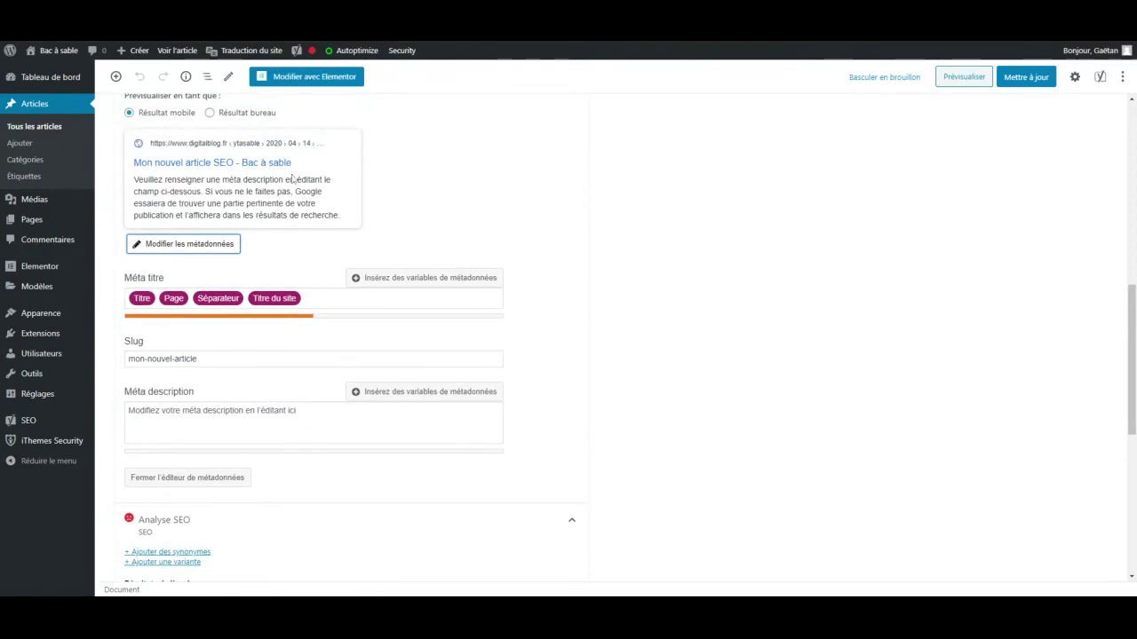
scroll(306, 217, down, 1)
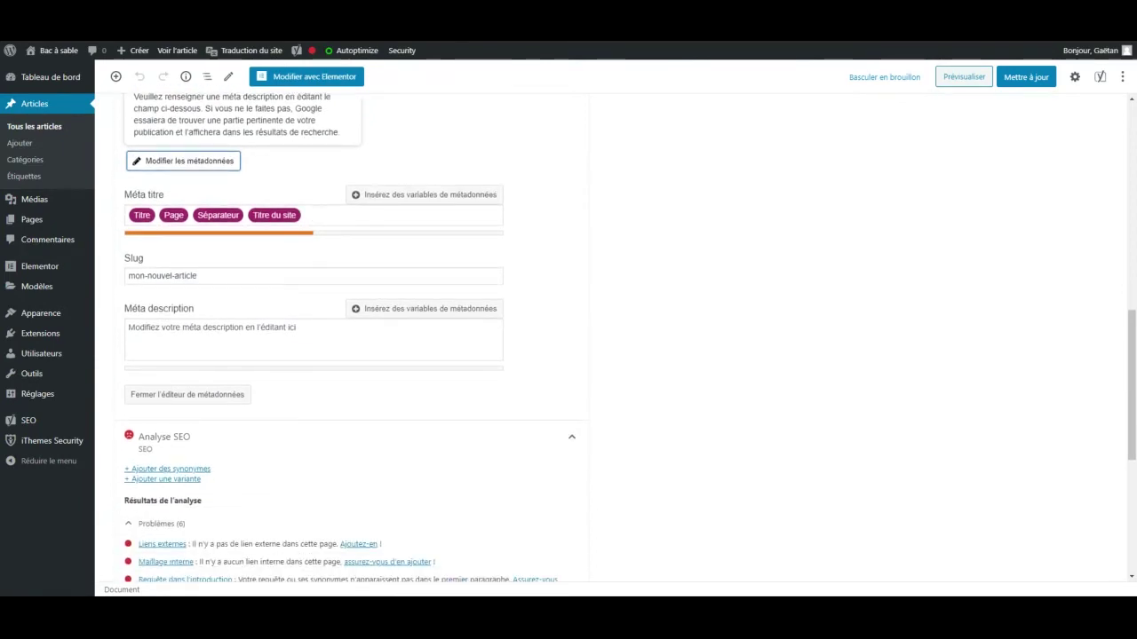
scroll(355, 337, up, 1)
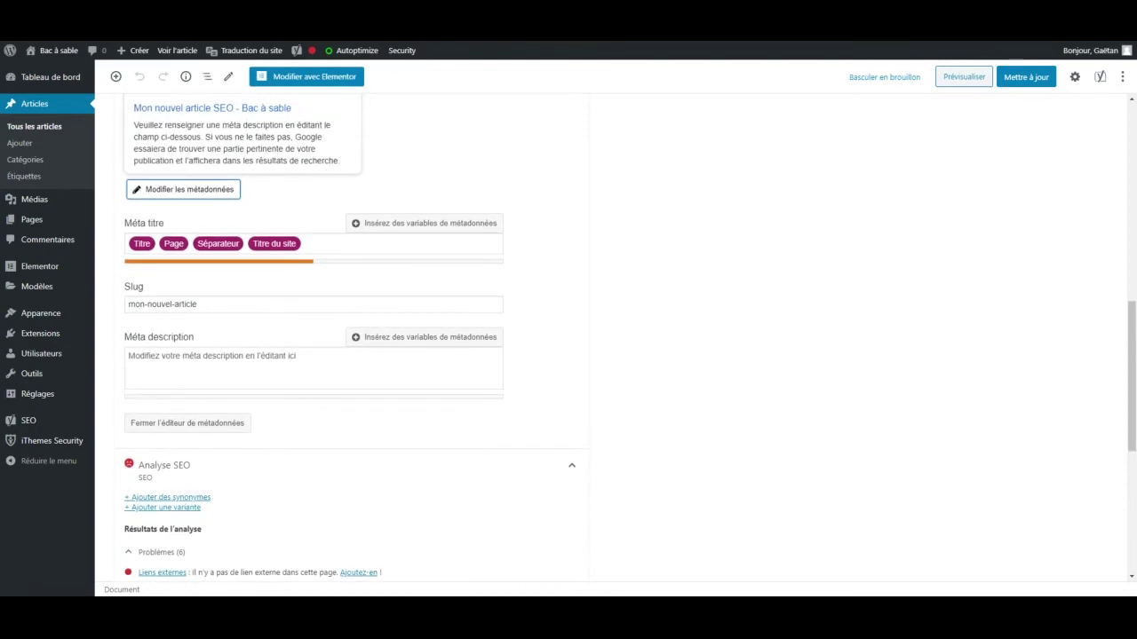
scroll(355, 337, down, 3)
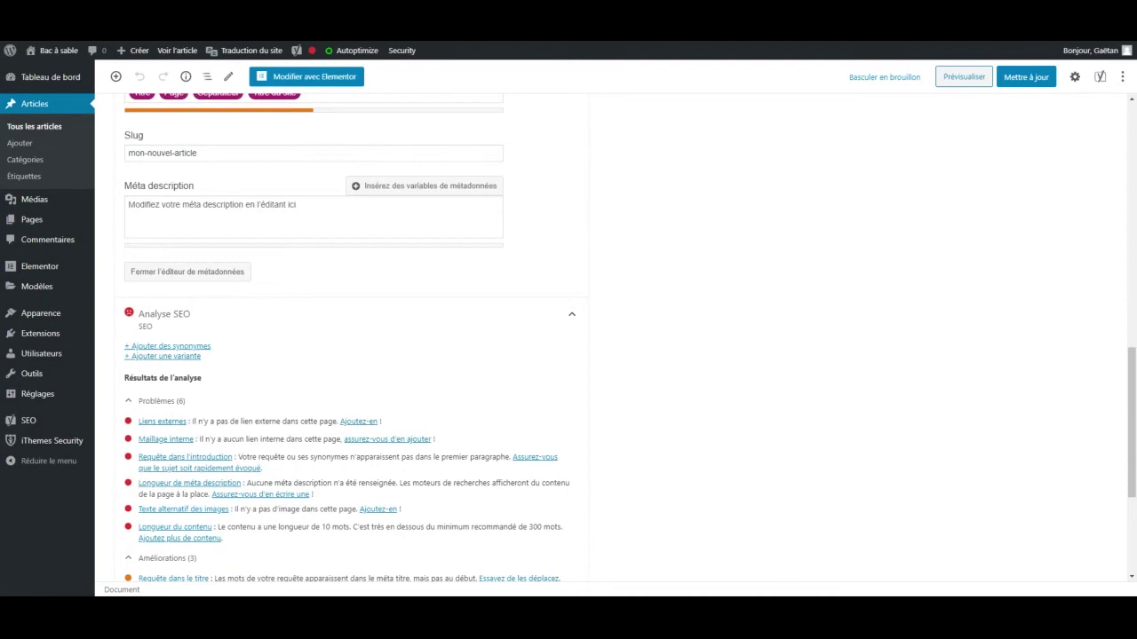
- Review the remaining SEO analysis results and expand the "Ajouter une variante" section to read its Premium offer
scroll(356, 337, down, 3)
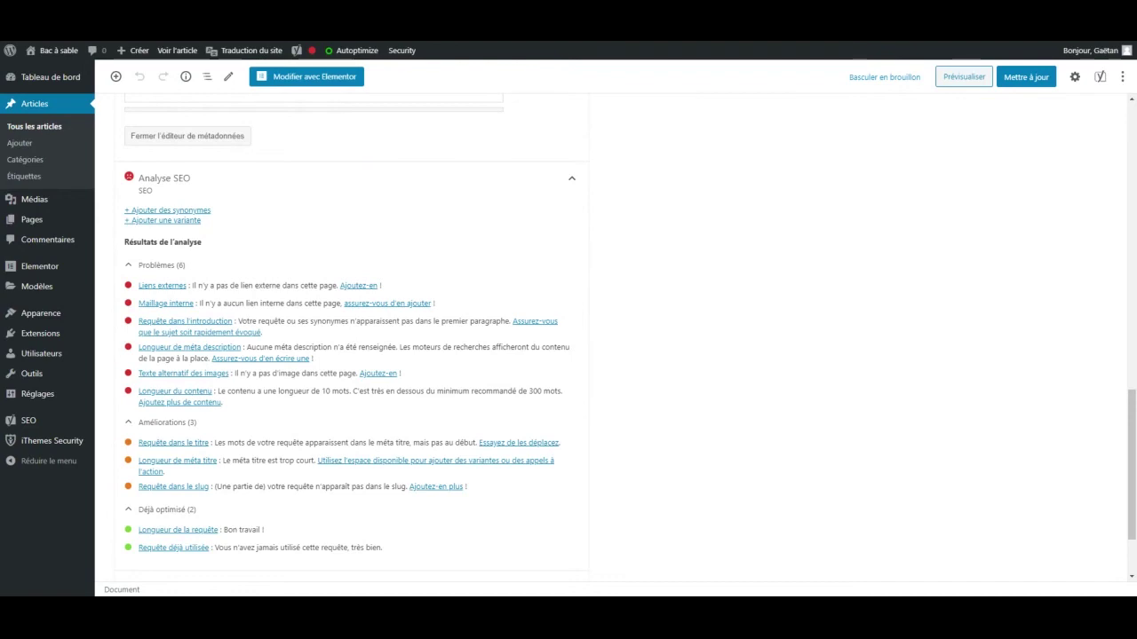
scroll(351, 337, down, 2)
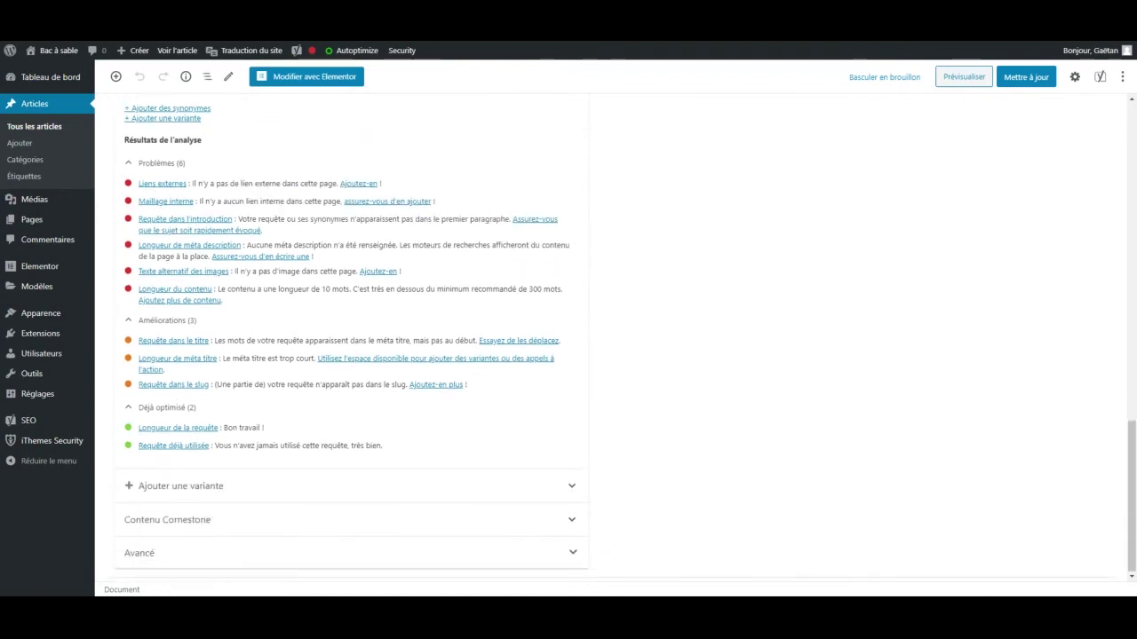
click(220, 485)
scroll(218, 487, down, 3)
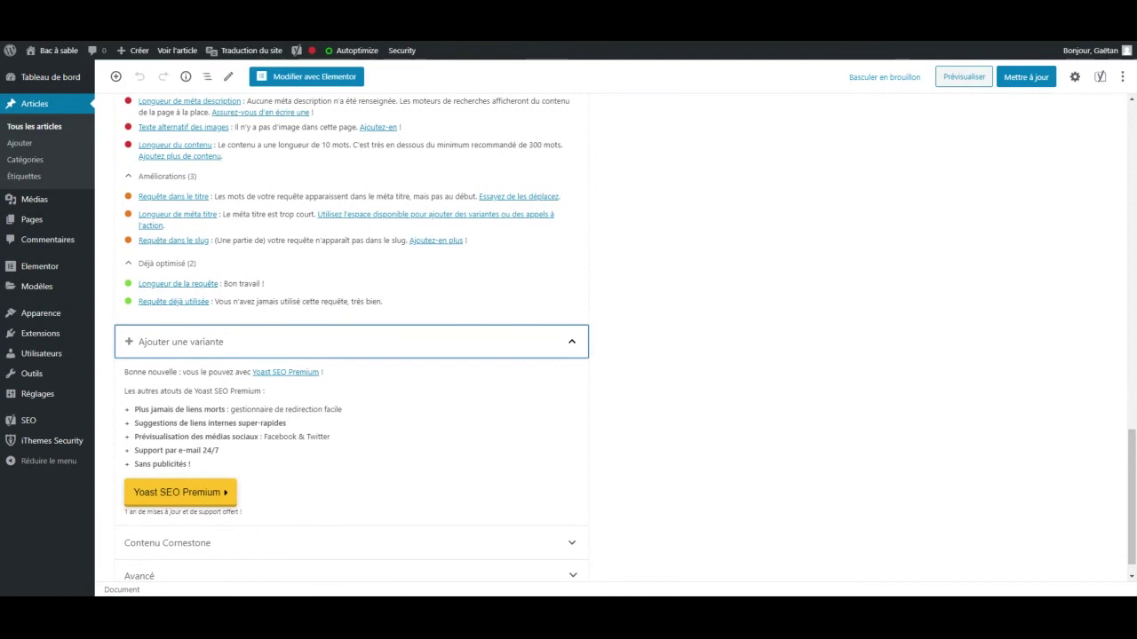
scroll(350, 337, up, 1)
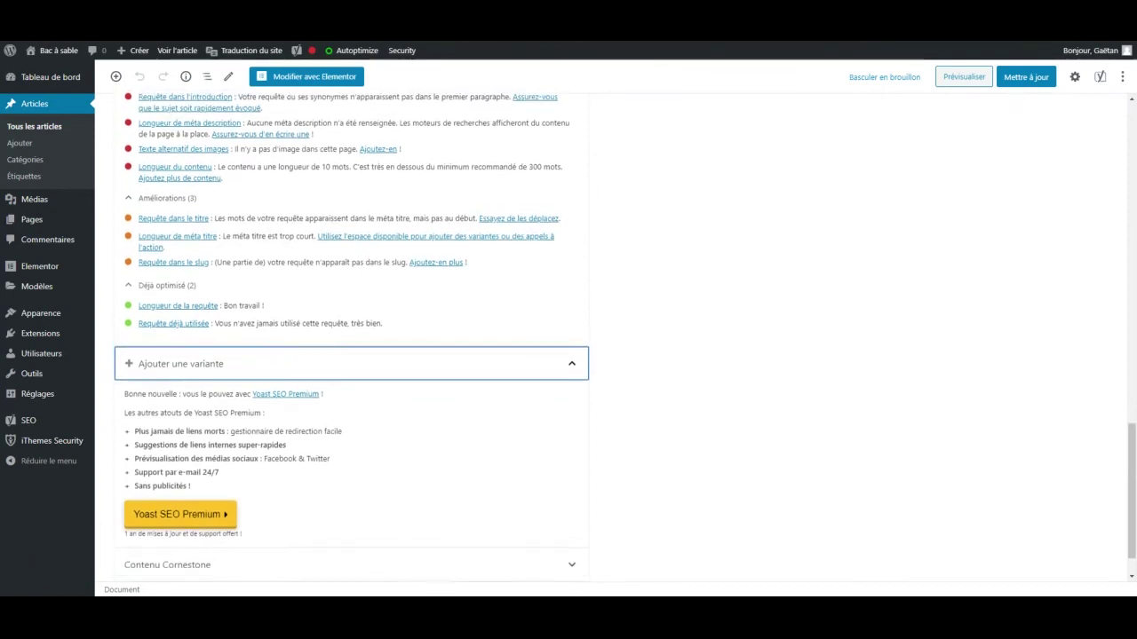
scroll(351, 338, up, 15)
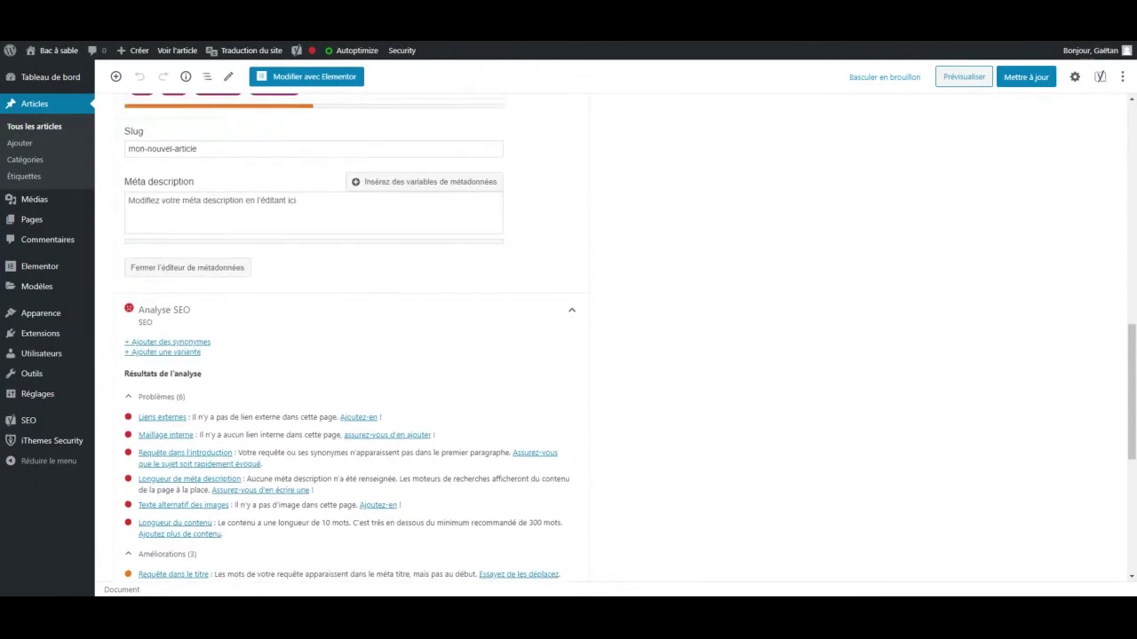